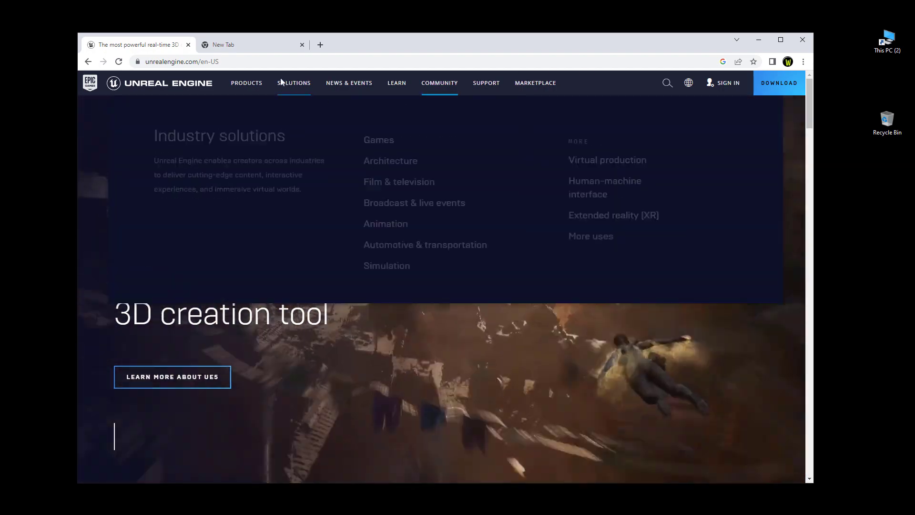
click(278, 61)
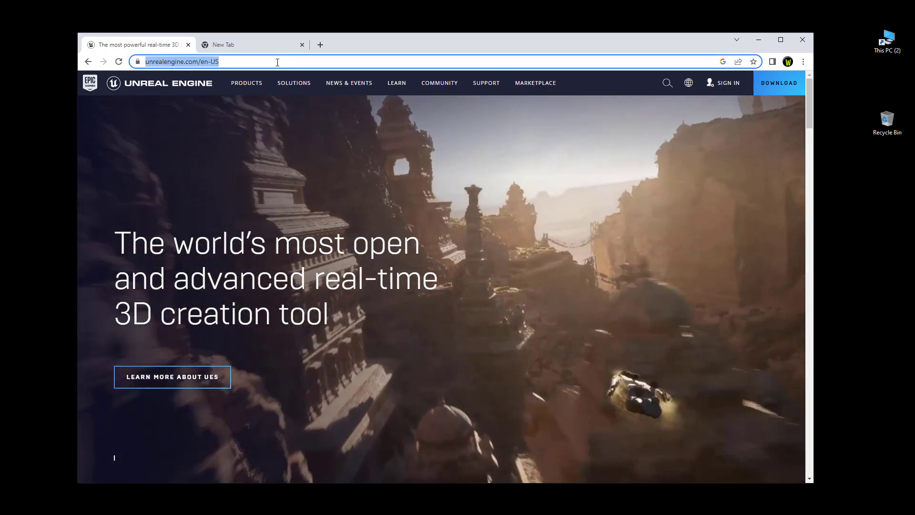
text(https://www.unrealengine.com/)
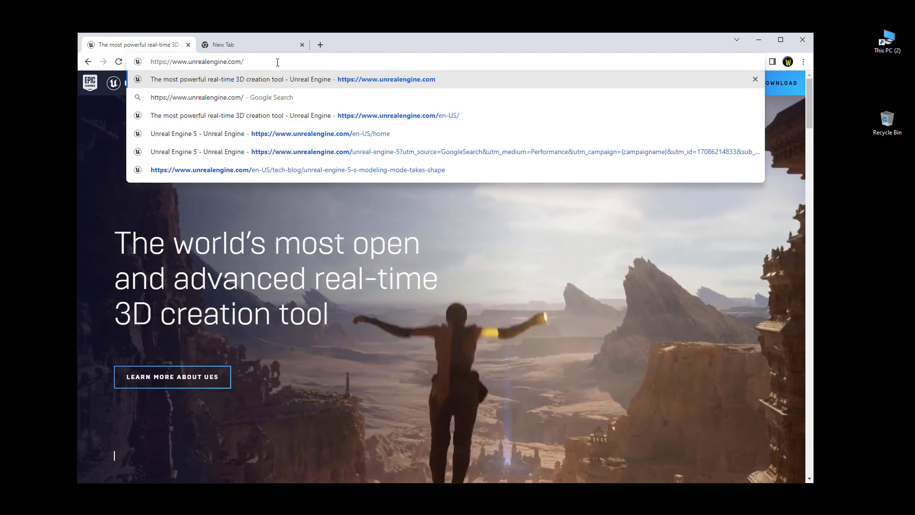
key(Return)
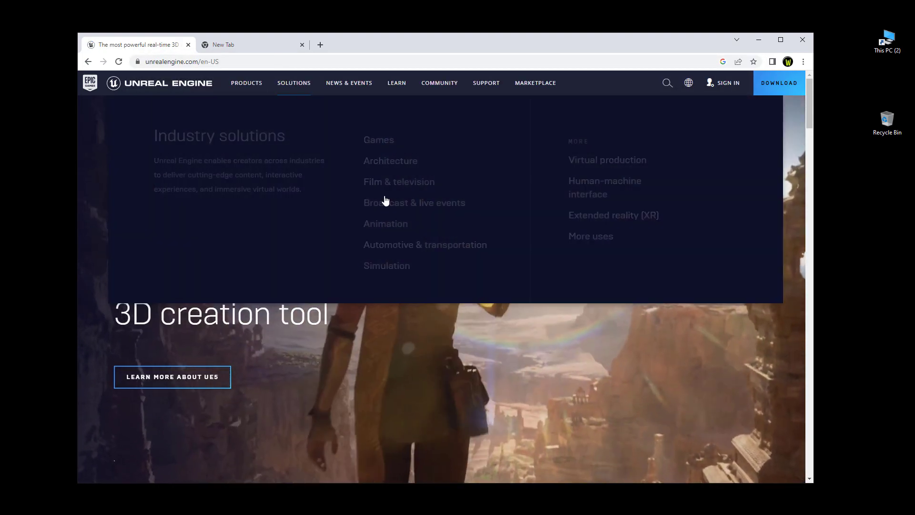
Download the Epic Games launcher from the Unreal Engine download page and run its installer from the Temp folder.
mouse_move(294, 83)
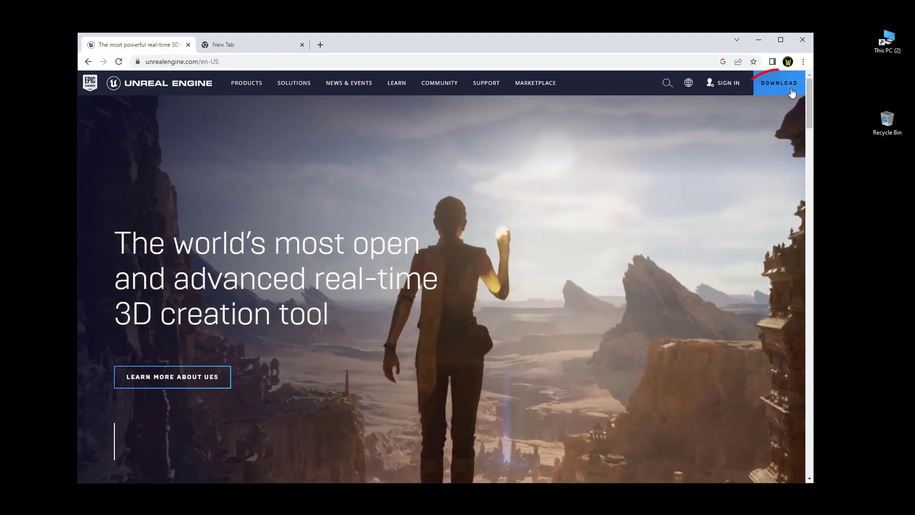
click(780, 85)
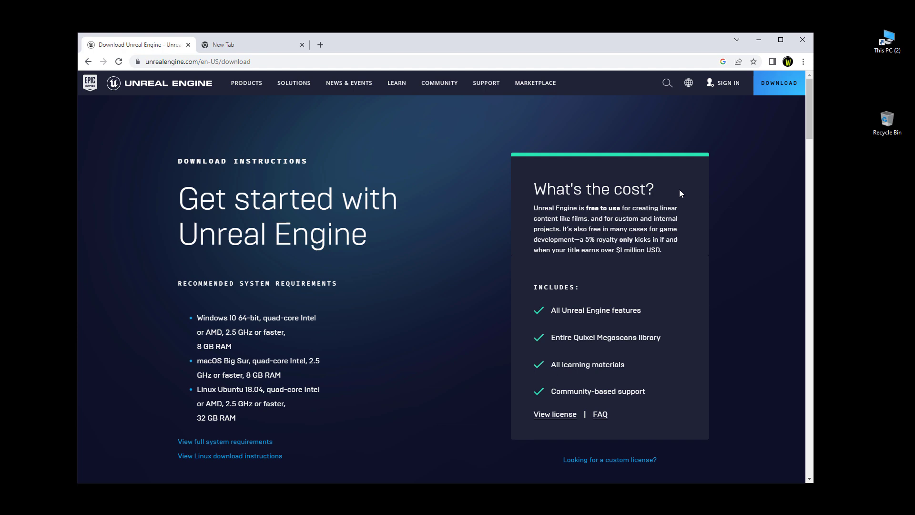
scroll(505, 317, down, 7)
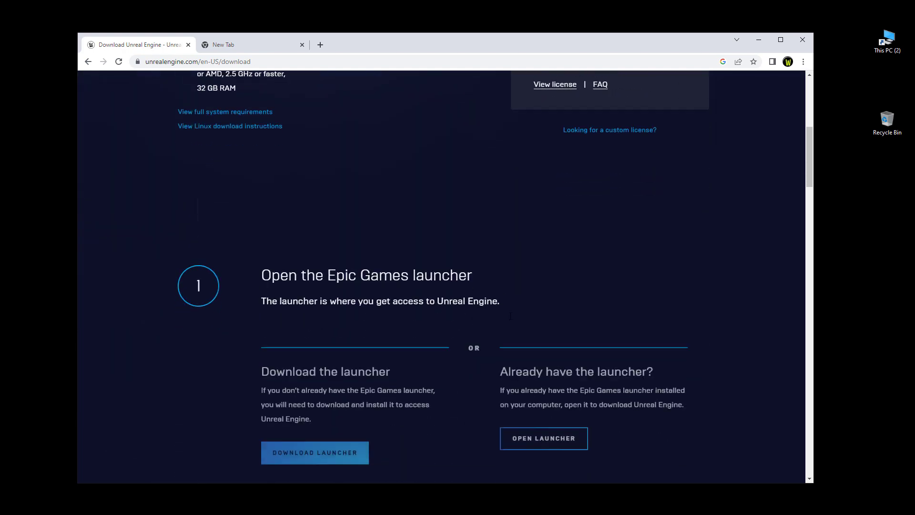
scroll(510, 316, down, 3)
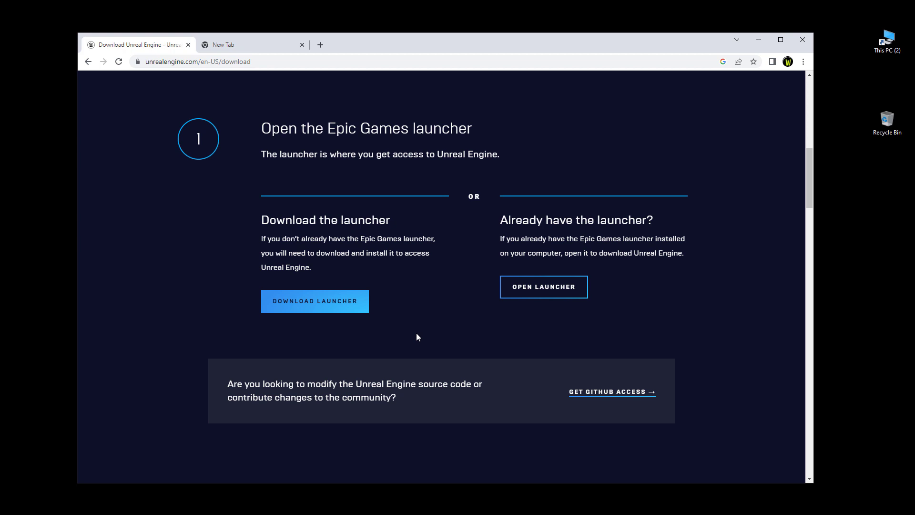
click(308, 304)
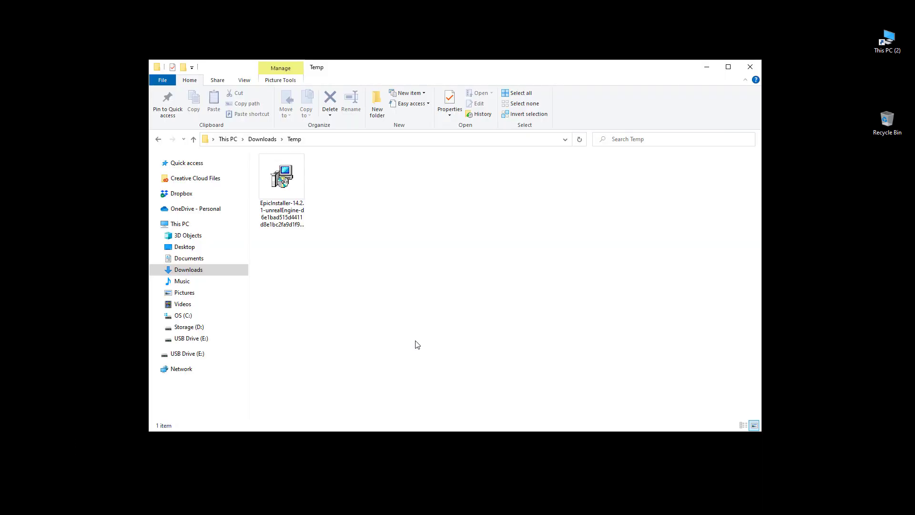
click(286, 193)
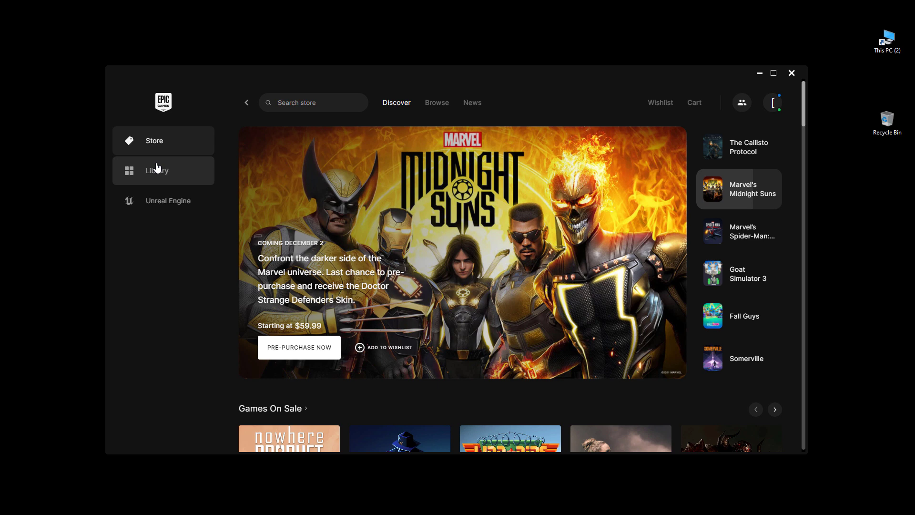
Show the Unreal Engine library in the Epic Games Launcher and remove the uninstalled 5.1.0 engine slot.
click(151, 202)
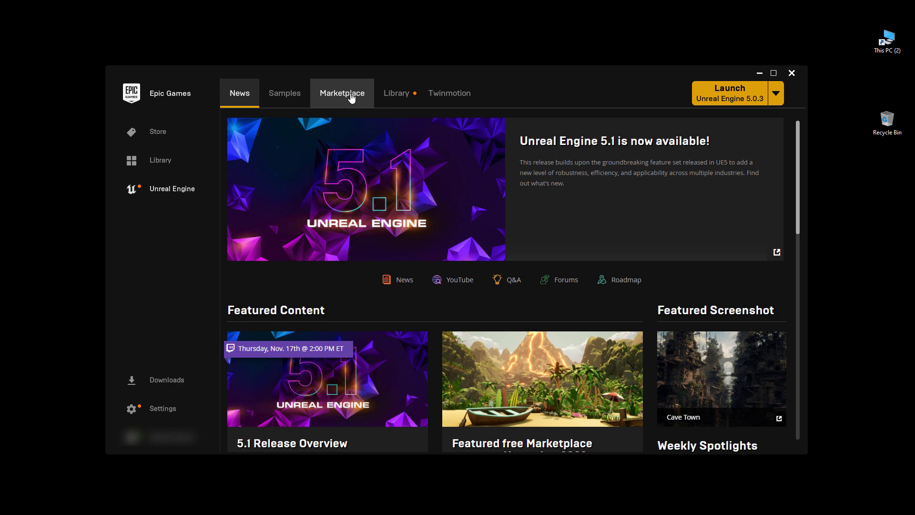
click(402, 97)
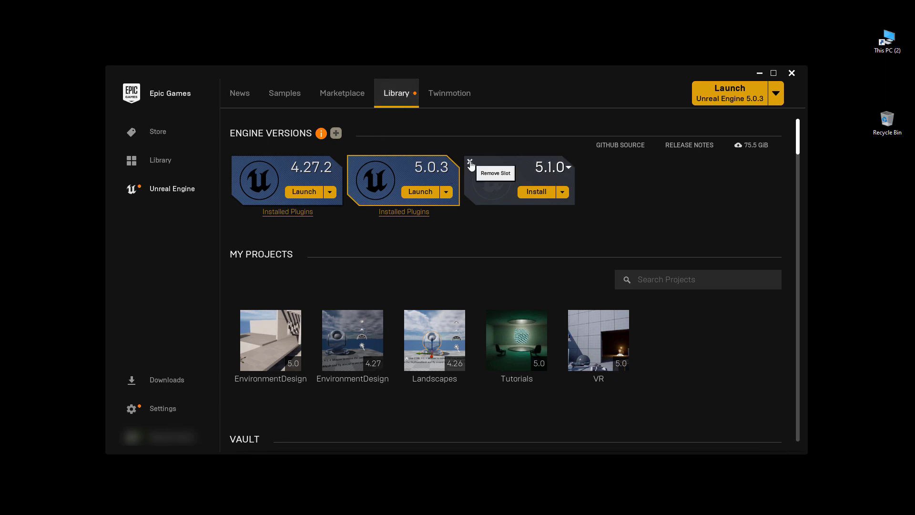
click(470, 164)
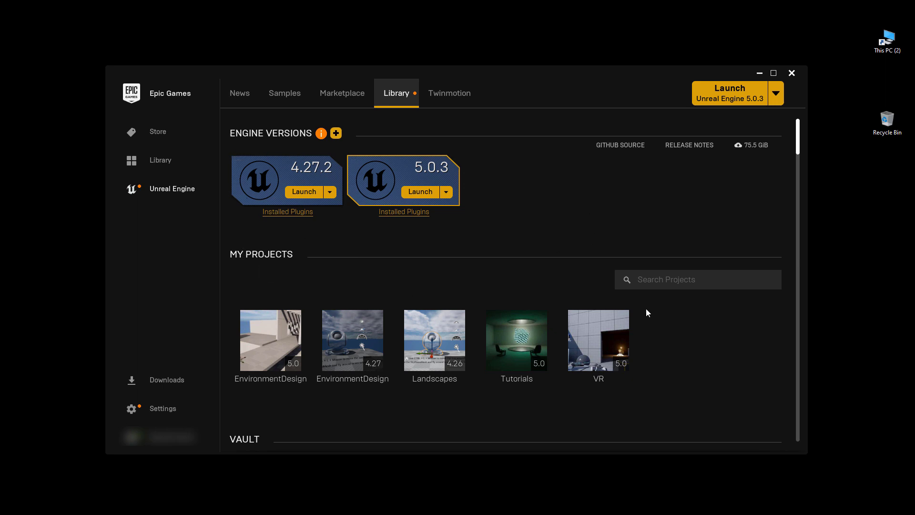
Filter My Projects by "sadf" and the Vault by "asdf".
click(688, 281)
text(sadf)
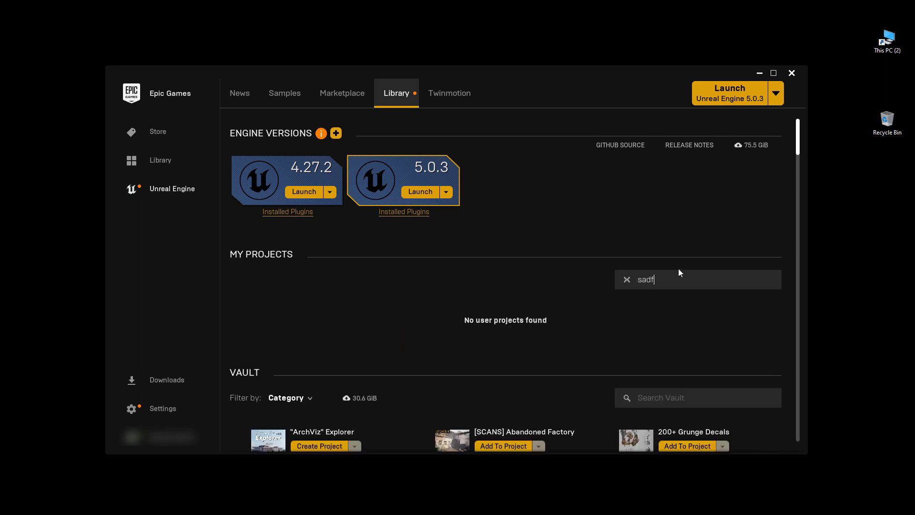
scroll(678, 267, down, 1)
click(687, 370)
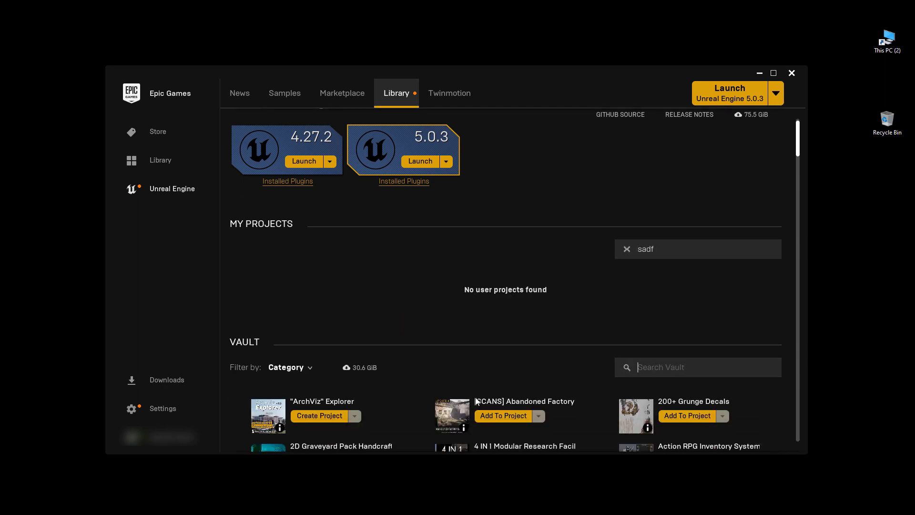
text(asdf)
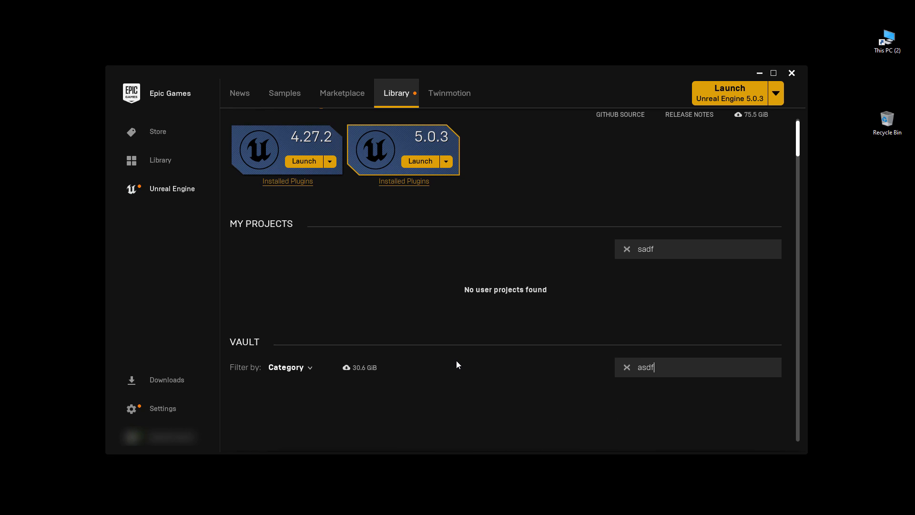
scroll(457, 365, up, 1)
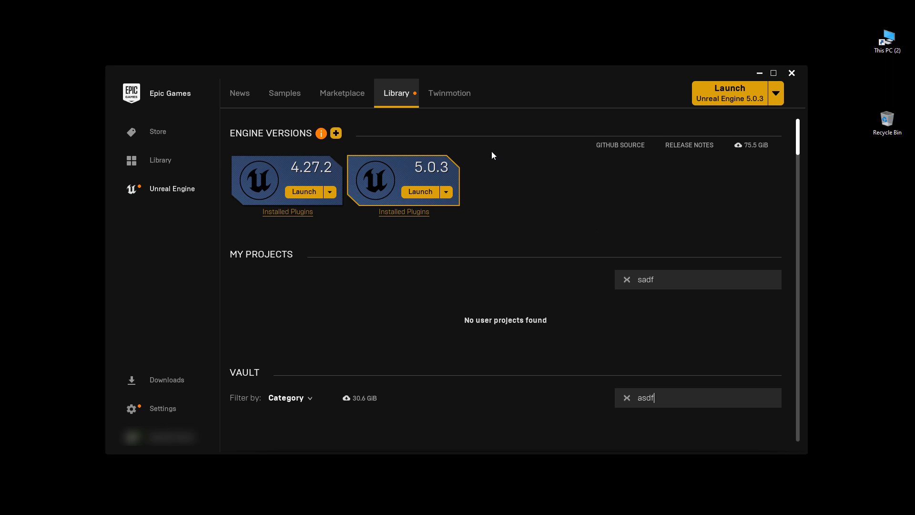
Add a new engine version slot, look through the available versions and choose 5.1.0 for it.
click(336, 135)
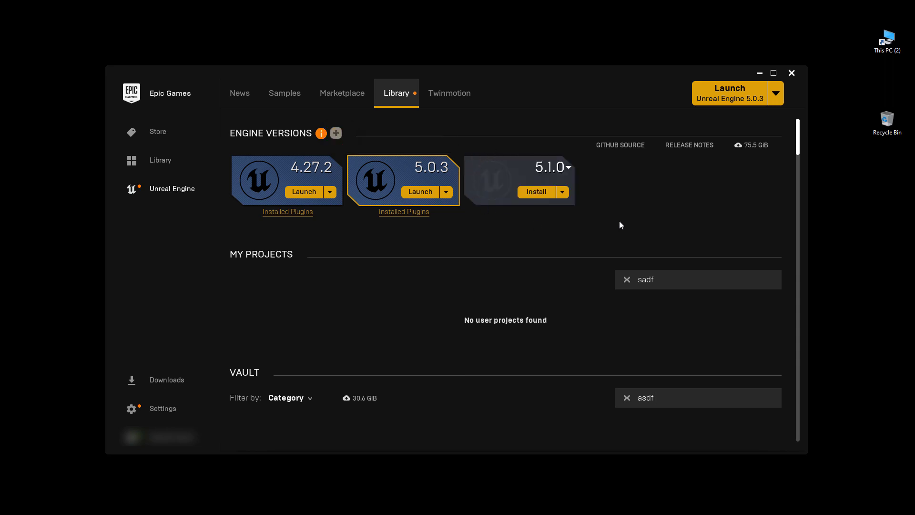
click(571, 169)
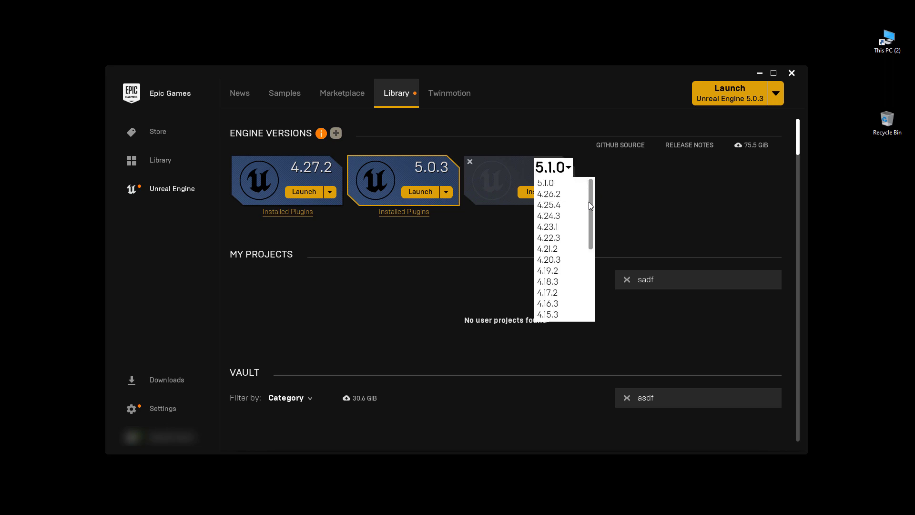
scroll(593, 281, down, 5)
drag(592, 281, 588, 193)
click(559, 185)
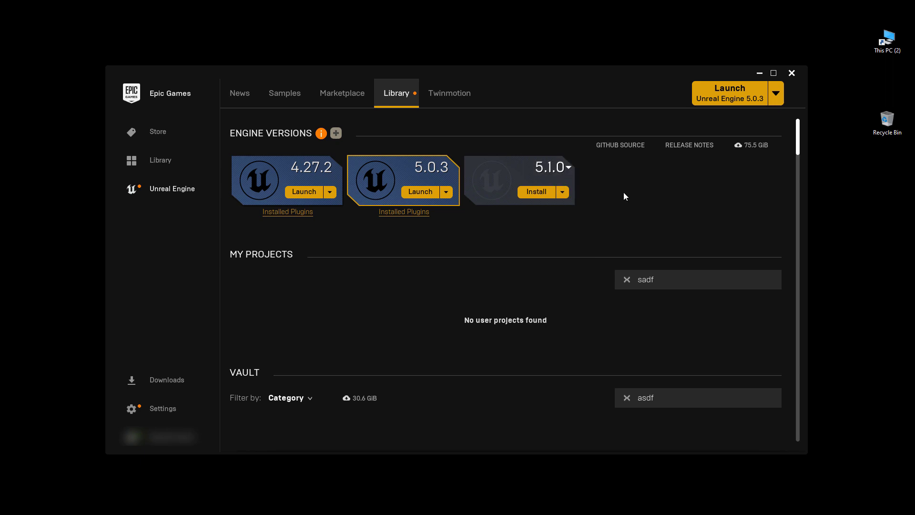
Review the 5.1.0 installation components and target platforms, keep them as they are, and install the engine in C:\Program Files\Epic Games.
click(536, 192)
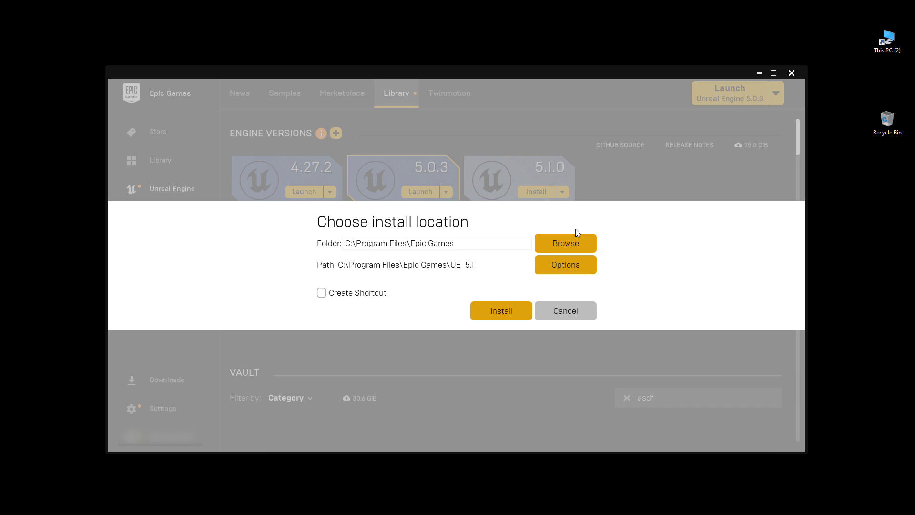
click(571, 265)
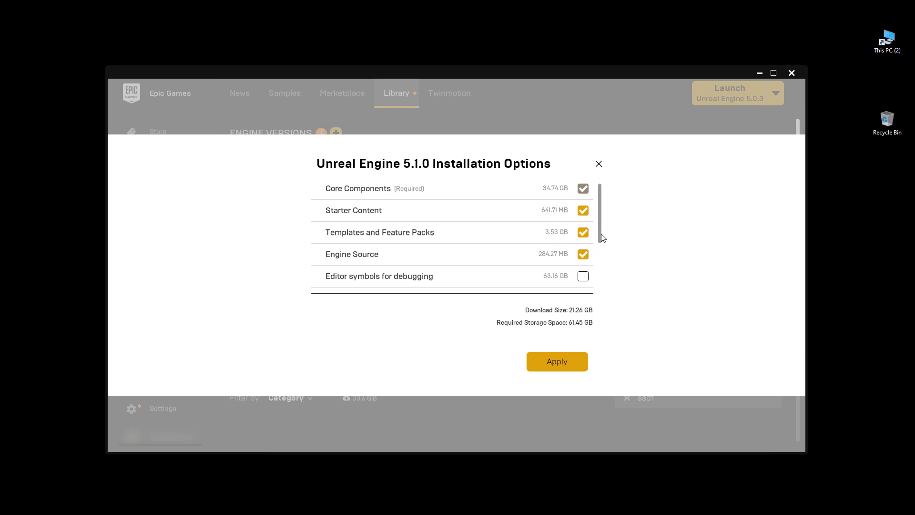
drag(600, 235, 602, 273)
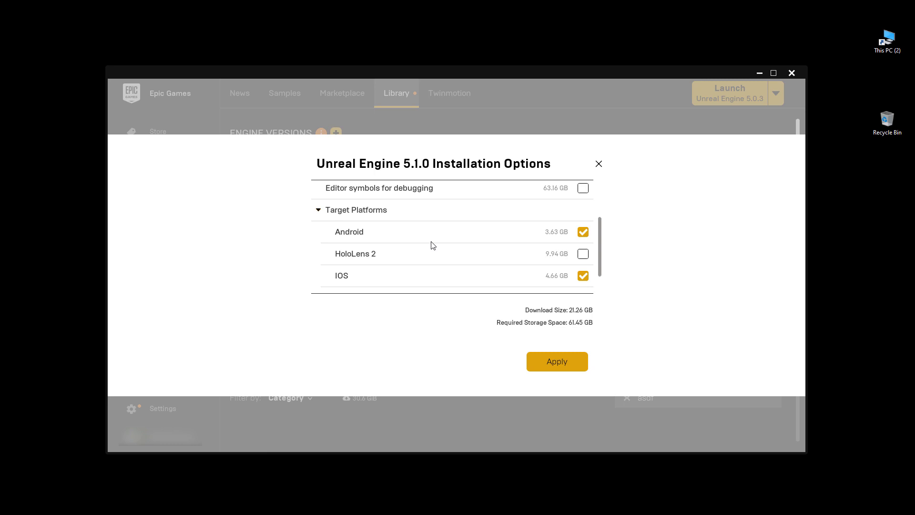
scroll(397, 282, down, 1)
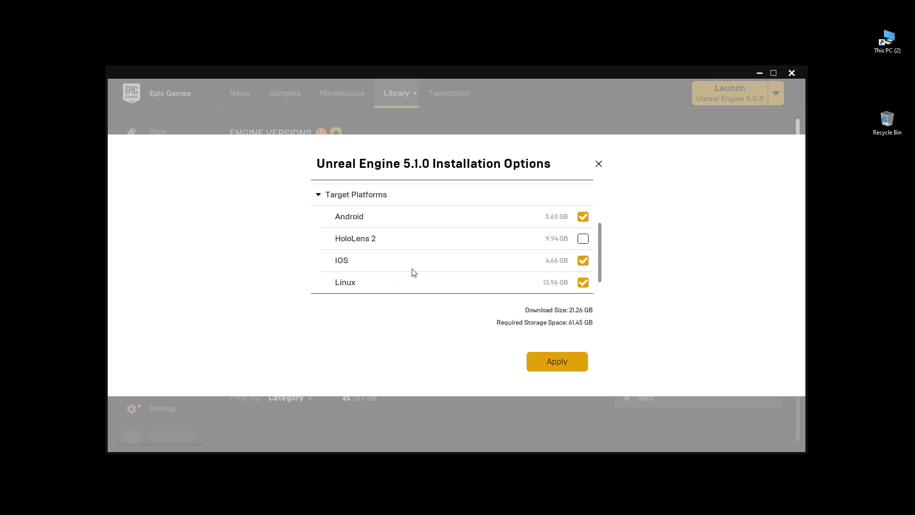
scroll(600, 253, down, 1)
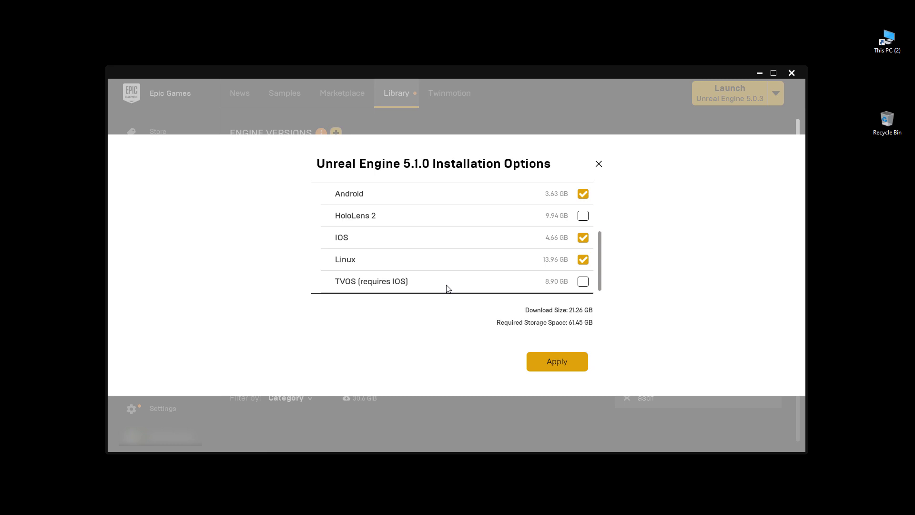
click(599, 164)
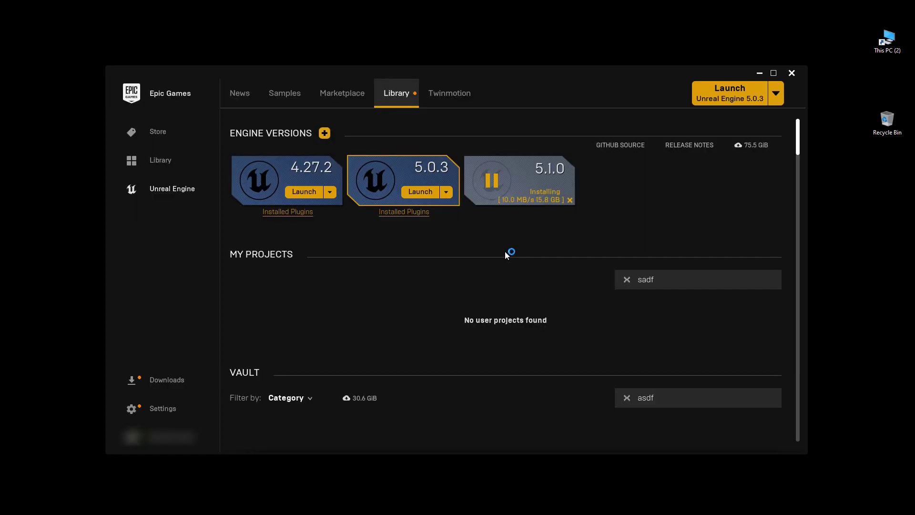
click(501, 311)
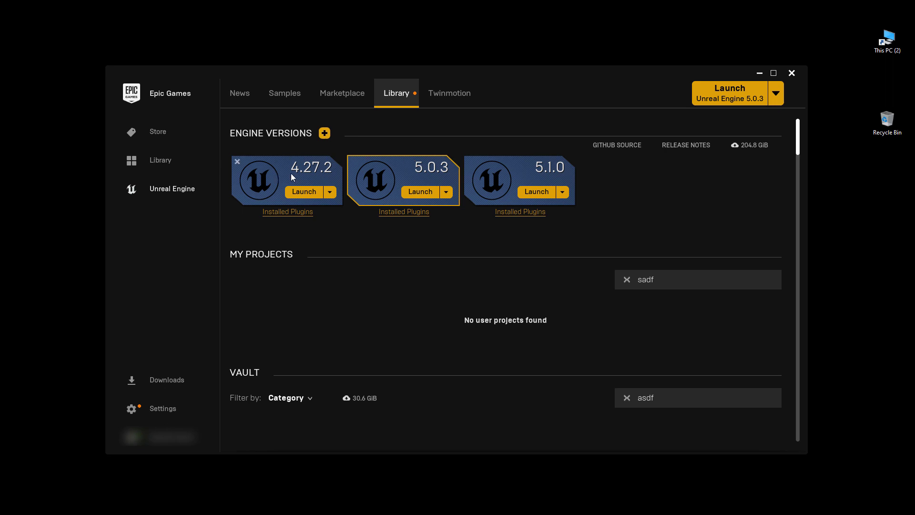
Add another engine version slot, view the older versions offered, and remove the slot without installing anything.
click(326, 135)
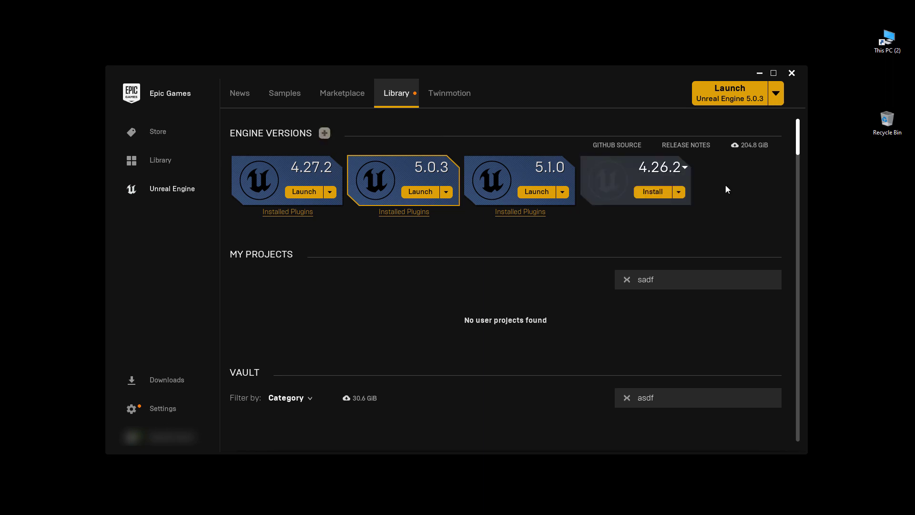
click(687, 175)
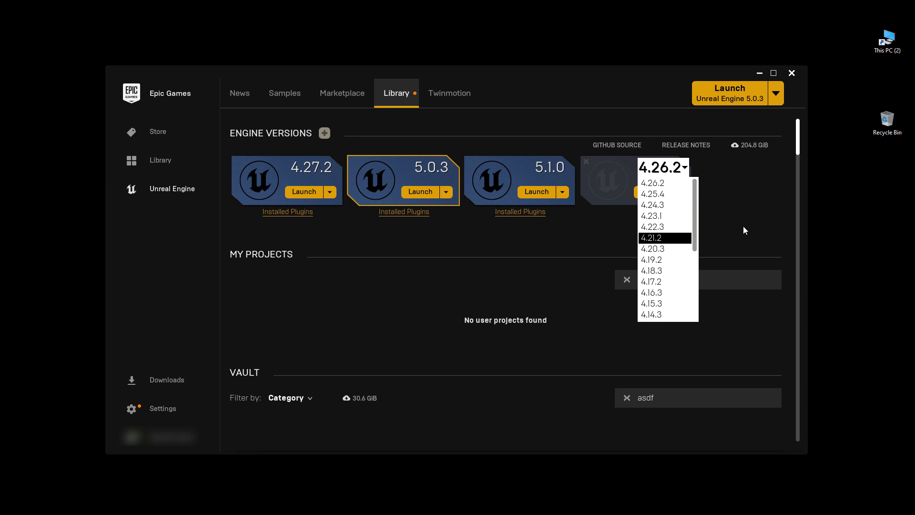
click(753, 218)
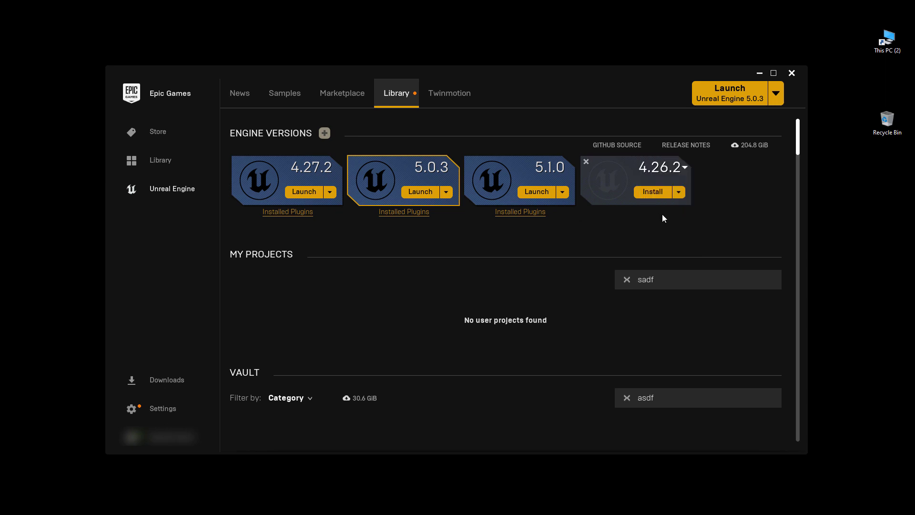
click(587, 163)
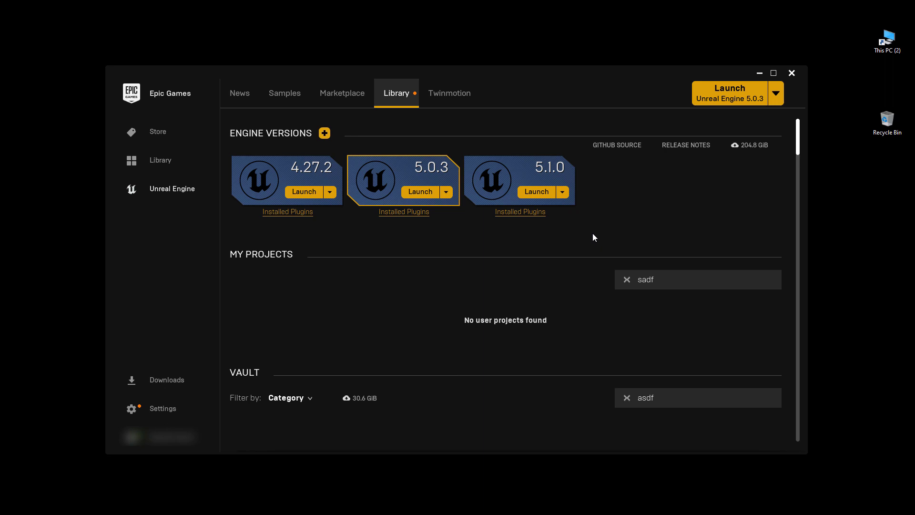